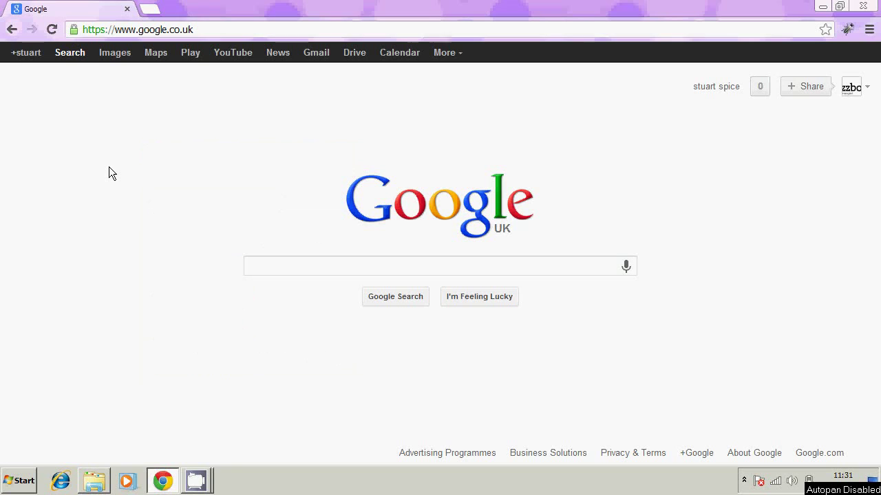
# Step: Enter bb.local in the address bar to load the Dashboard at bb.local/admin/dash.php
pyautogui.click(202, 29)
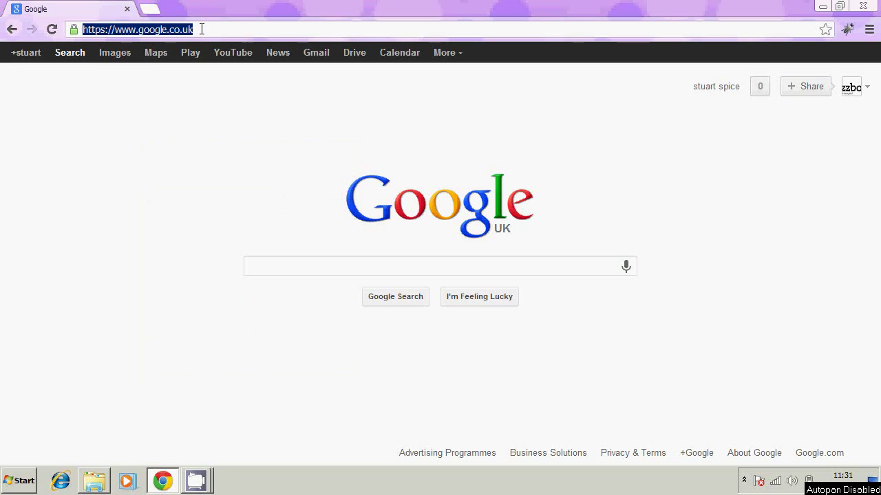
pyautogui.write('bb.local/')
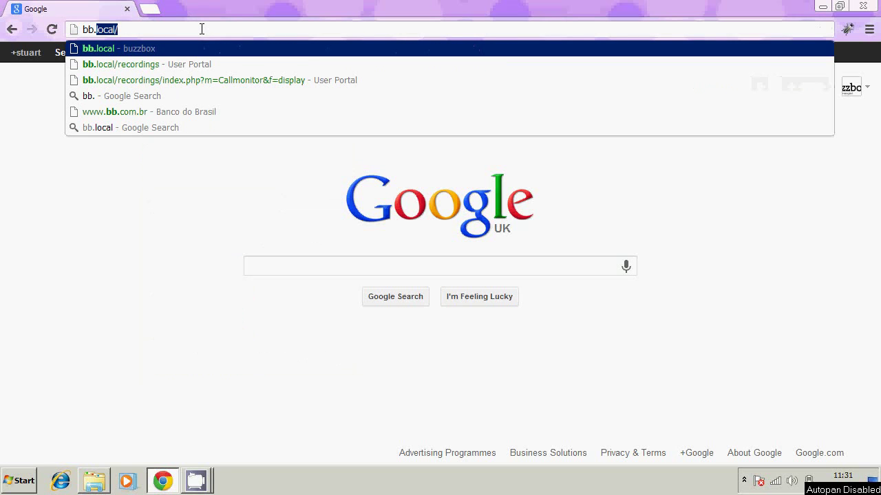
pyautogui.press('Return')
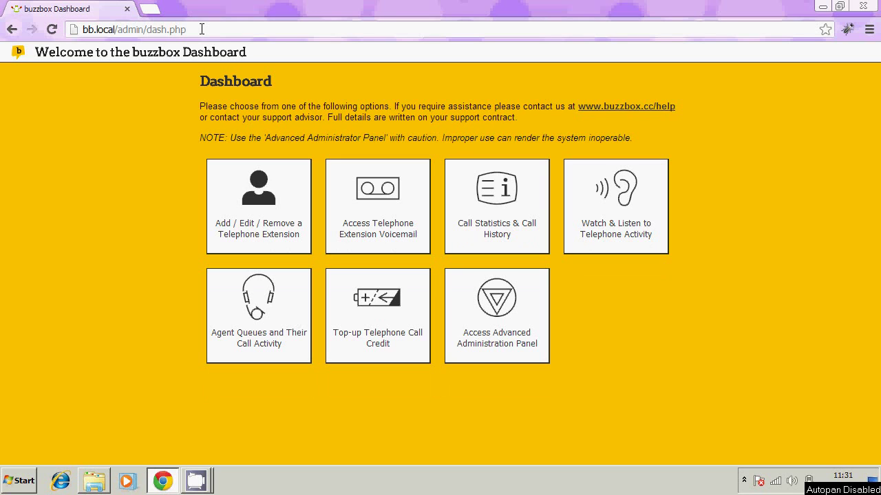
# Step: Open the extension voicemail portal and log in as extension 6001 with the account password
pyautogui.click(380, 198)
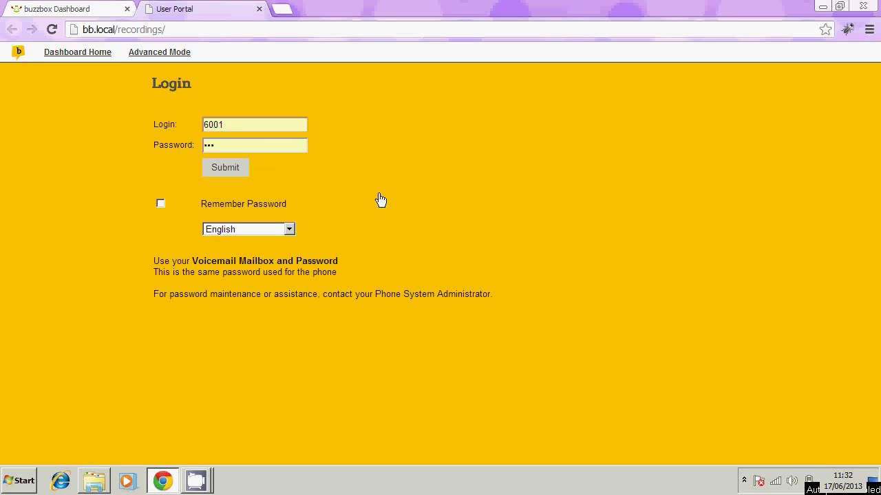
pyautogui.doubleClick(222, 146)
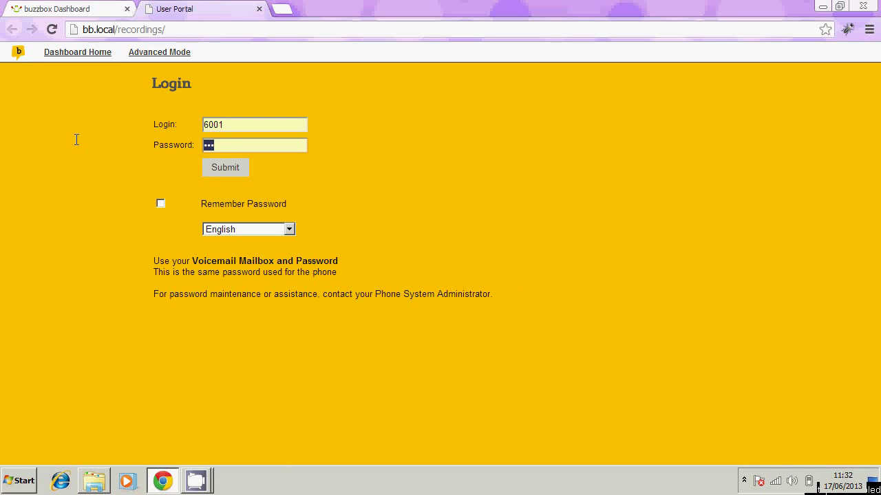
pyautogui.write('123')
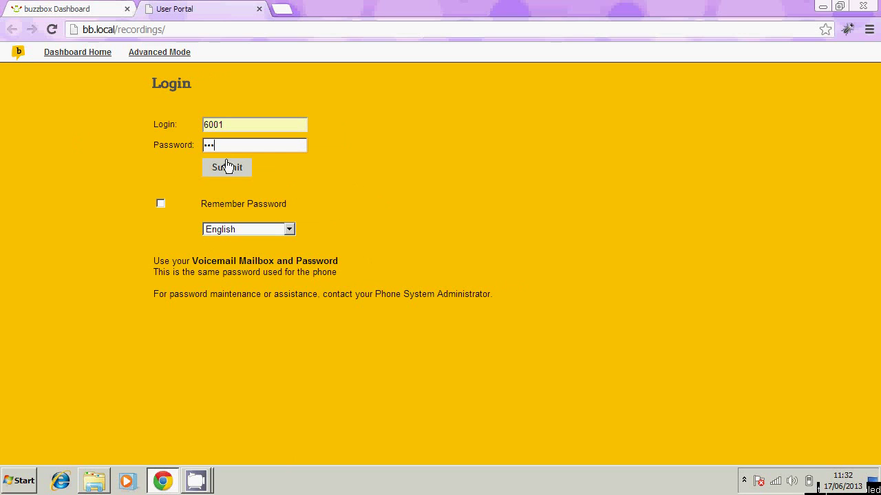
pyautogui.click(227, 169)
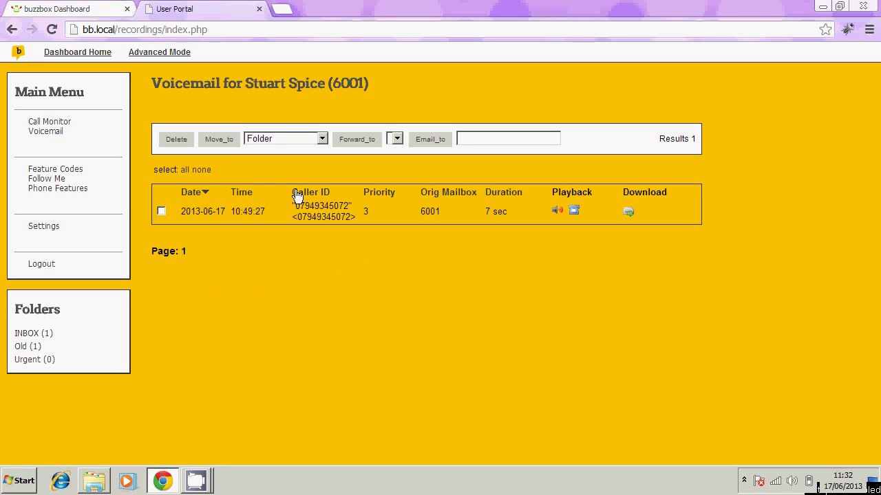
# Step: Mark the 2013-06-17 voicemail and move it to the Friends folder
pyautogui.doubleClick(335, 211)
pyautogui.click(509, 215)
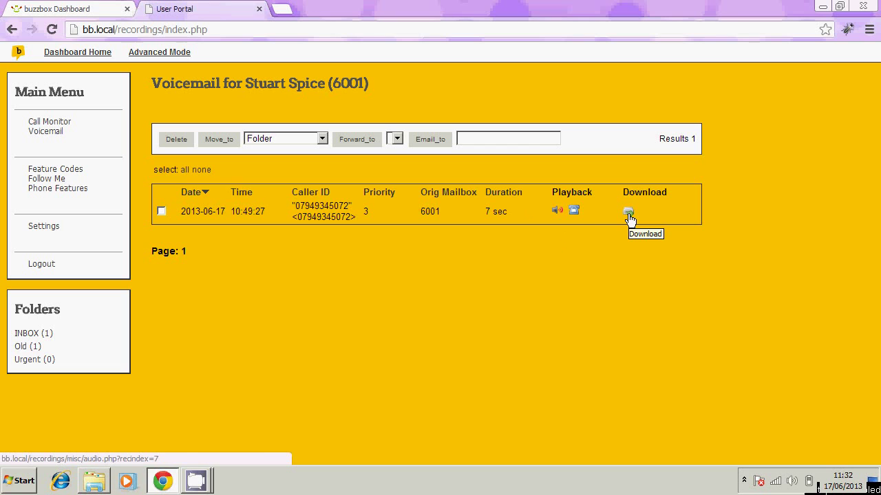
pyautogui.click(161, 211)
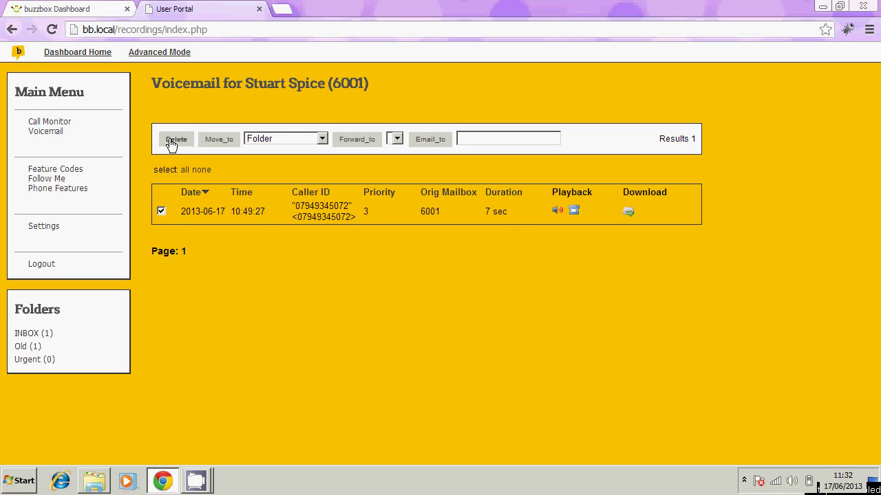
pyautogui.click(288, 138)
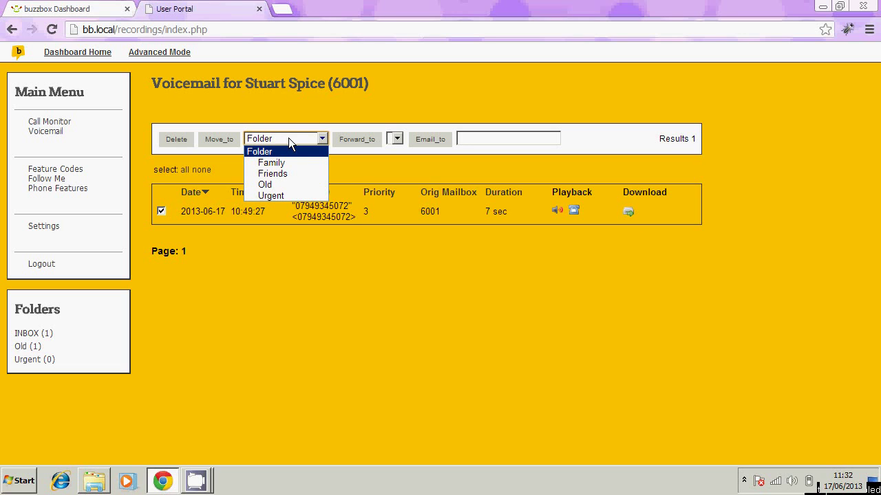
pyautogui.click(285, 174)
pyautogui.click(220, 140)
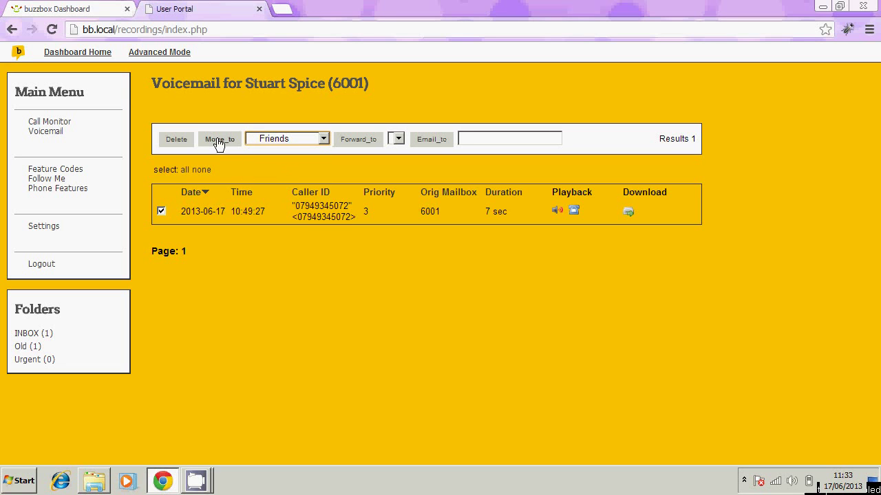
pyautogui.click(243, 259)
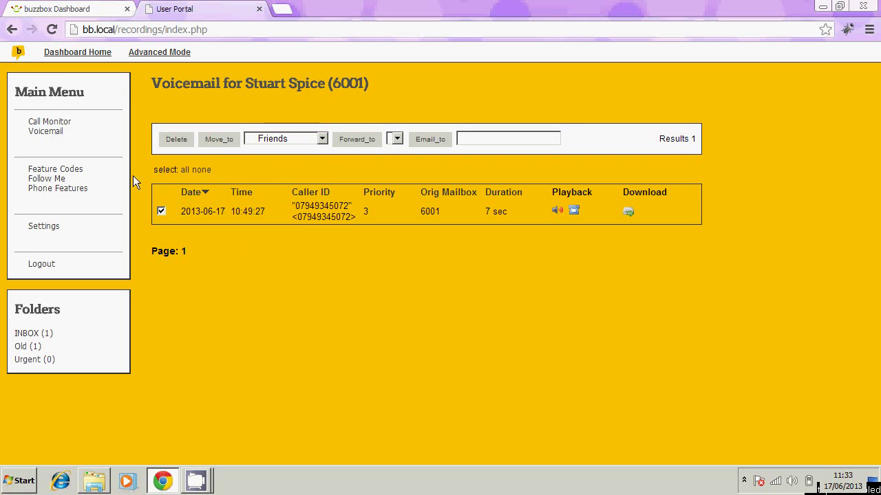
# Step: Show the Call Monitor page listing extension 6001's 626 call records
pyautogui.click(52, 124)
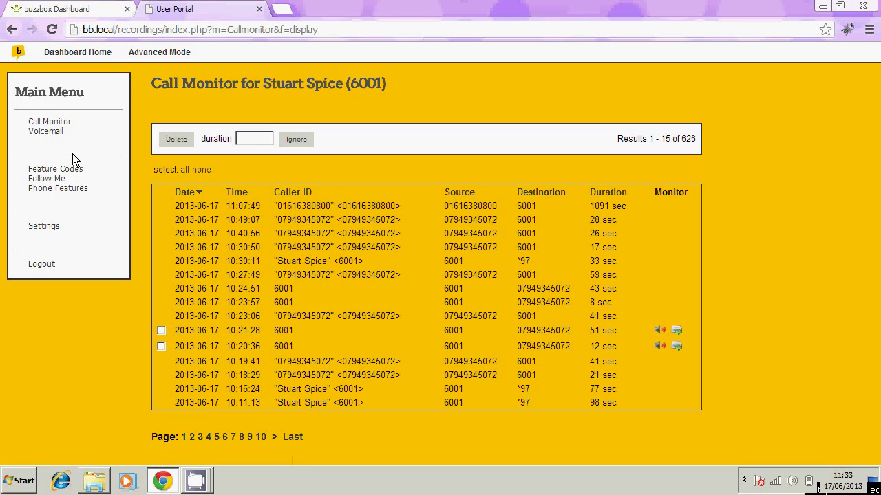
# Step: Open Feature Codes and scroll through the handset codes from *30 to *98
pyautogui.click(39, 173)
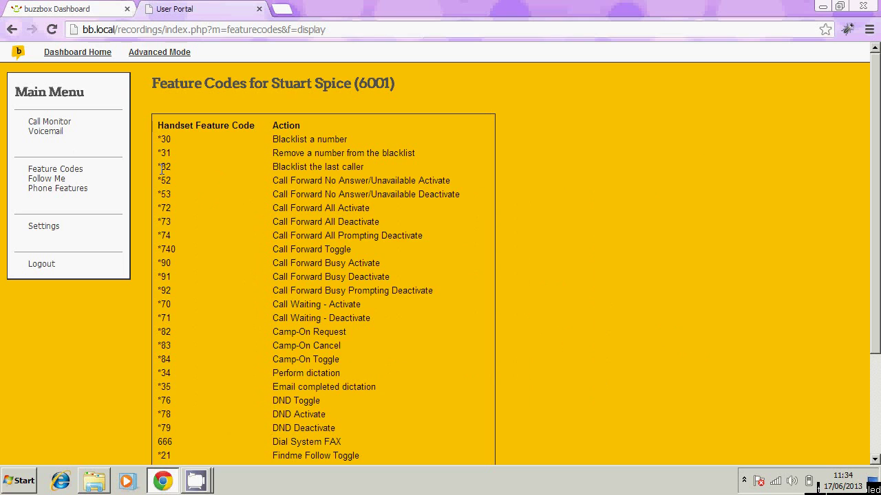
pyautogui.scroll(-2, 162, 168)
pyautogui.scroll(-1, 162, 169)
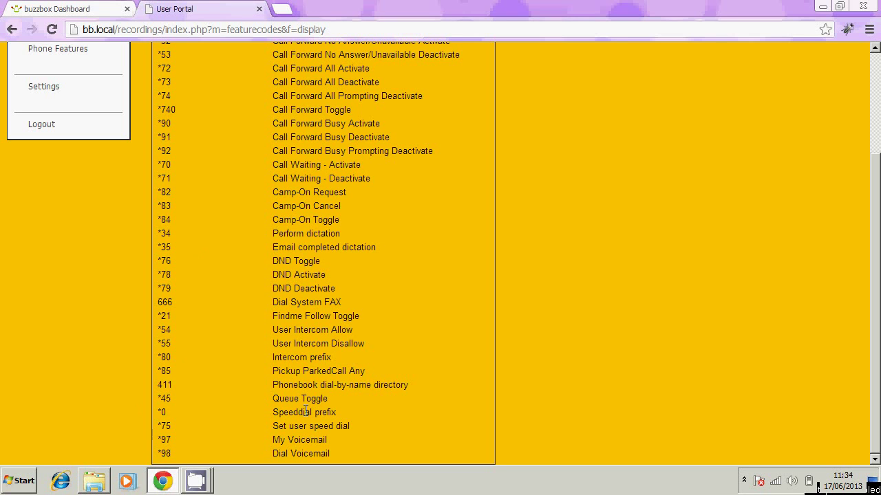
pyautogui.scroll(3, 306, 411)
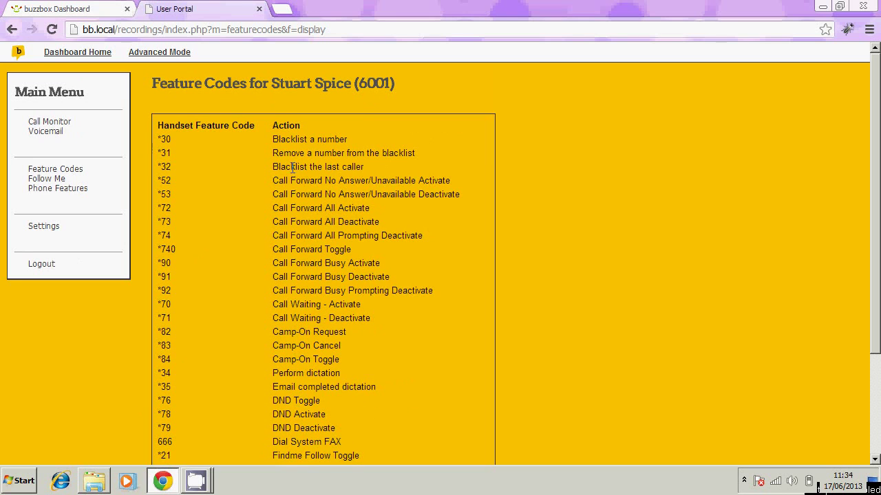
# Step: Open Followme Settings, which warn Follow Me is not enabled for extension 6001
pyautogui.click(58, 180)
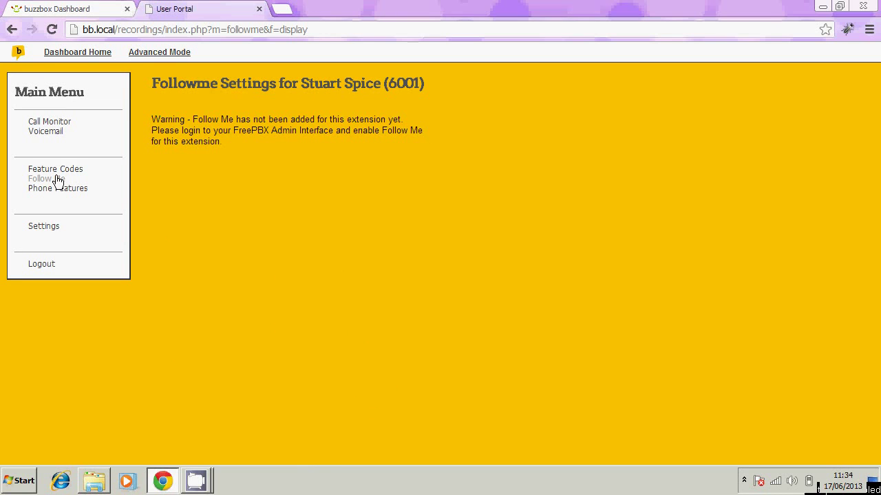
pyautogui.click(68, 190)
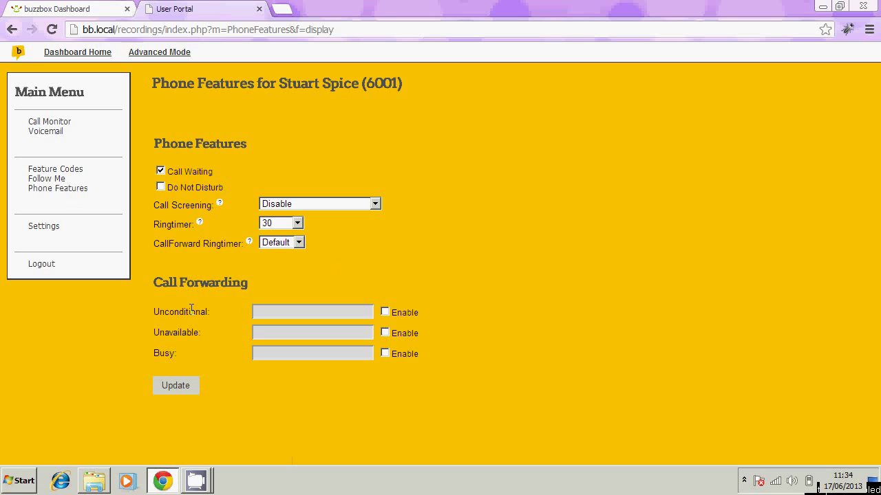
pyautogui.click(386, 313)
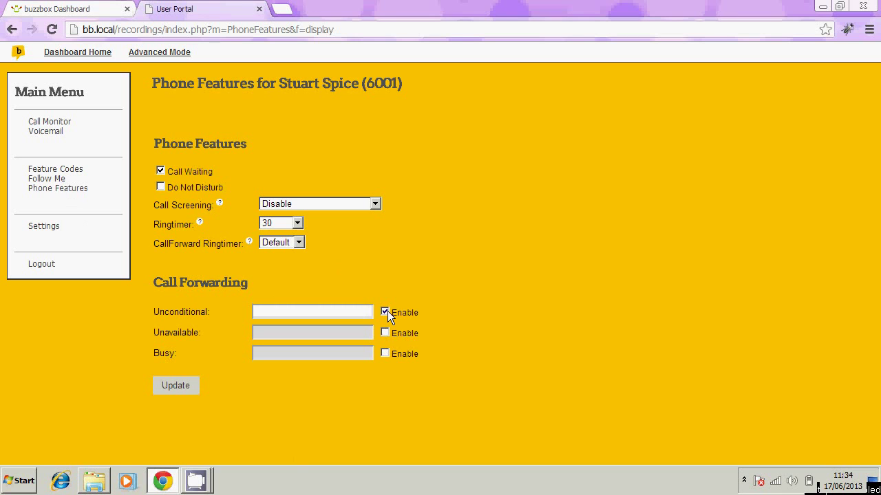
pyautogui.click(338, 314)
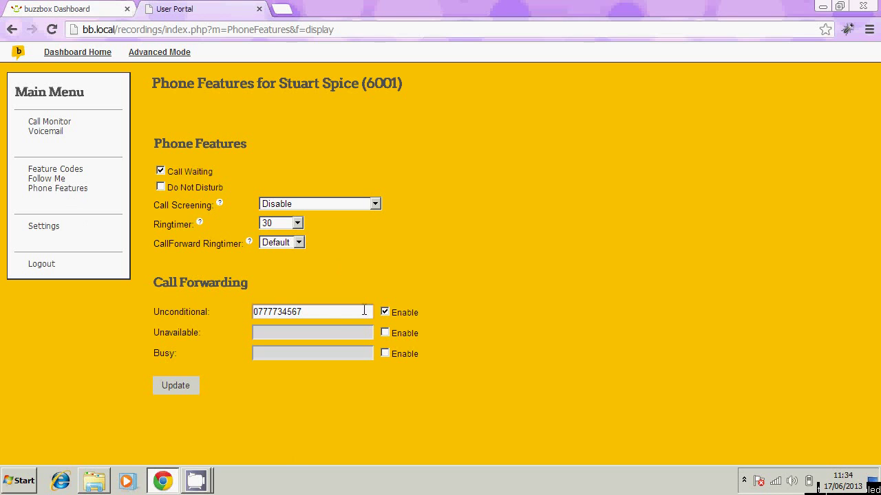
pyautogui.click(384, 311)
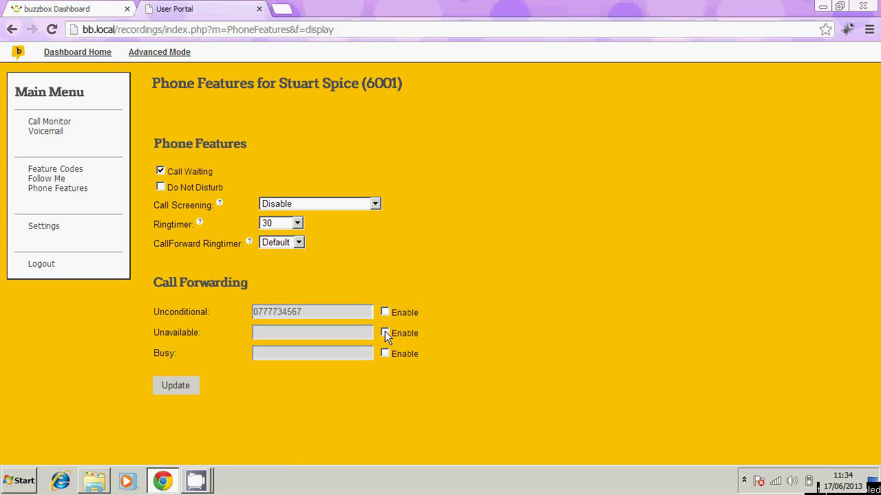
# Step: Toggle forwarding when unavailable and when busy on and back off
pyautogui.click(385, 332)
pyautogui.click(384, 333)
pyautogui.click(388, 350)
pyautogui.click(388, 351)
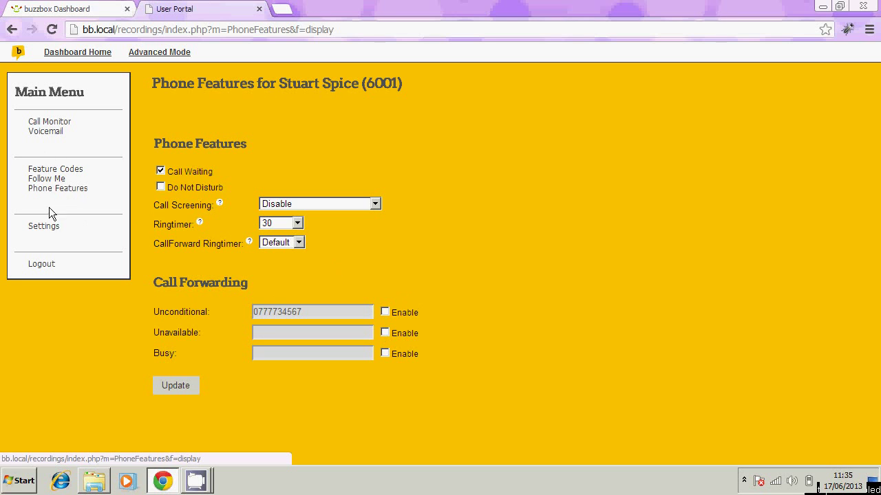
# Step: On the Settings page, focus the voicemail password and leave email notifications unticked
pyautogui.click(48, 230)
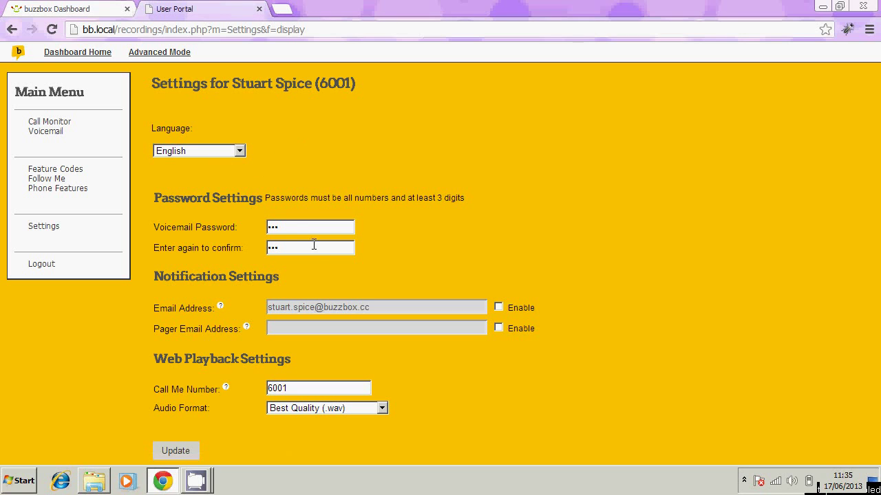
pyautogui.click(292, 229)
pyautogui.click(498, 307)
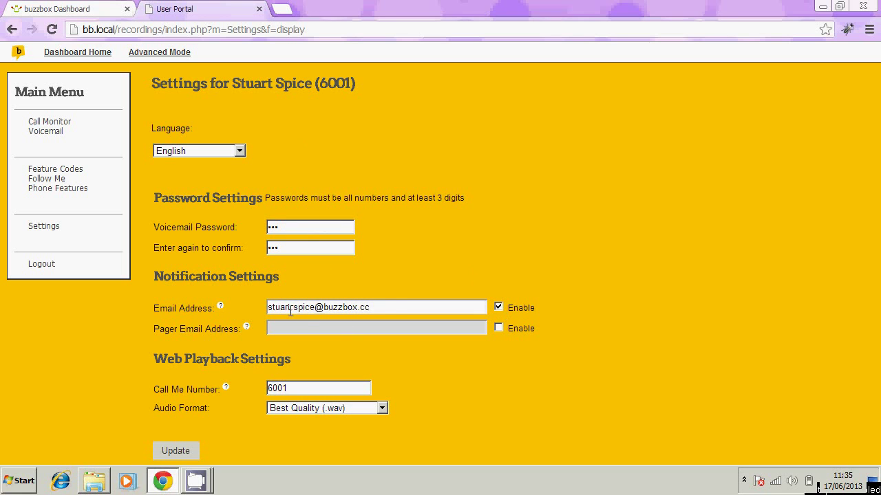
pyautogui.click(498, 307)
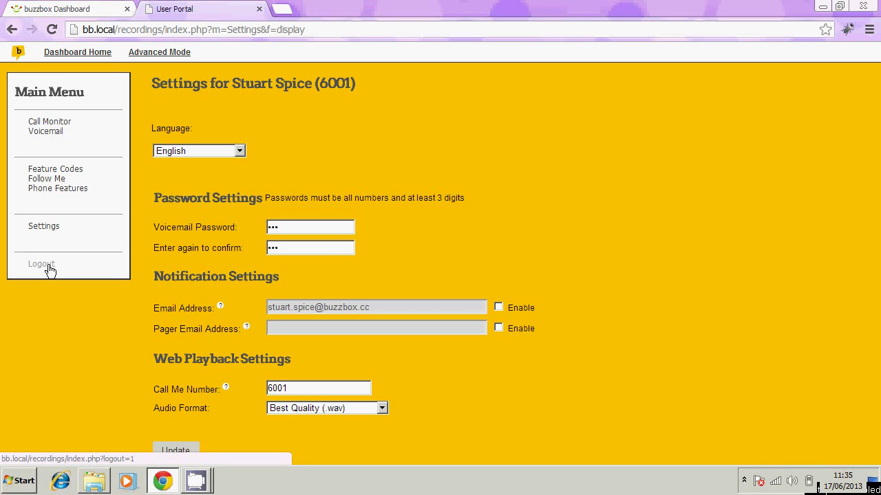
# Step: Log out of the User Portal and close its tab, returning to the Dashboard
pyautogui.click(50, 270)
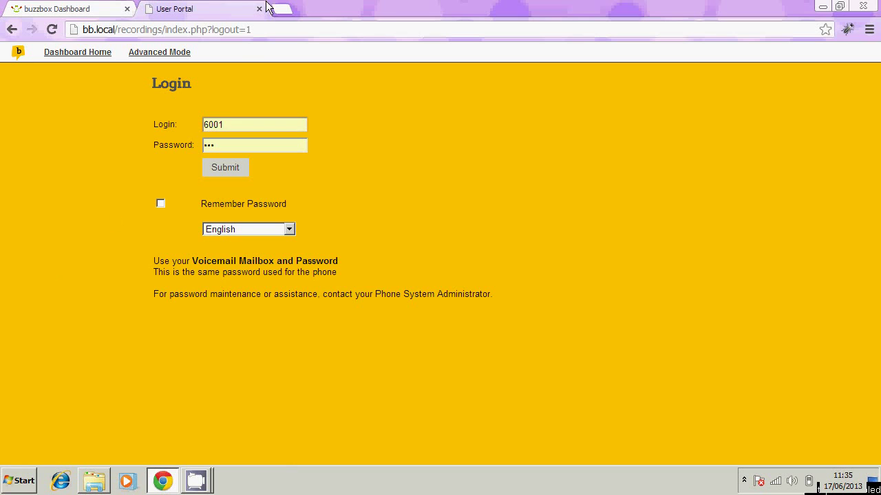
pyautogui.click(259, 9)
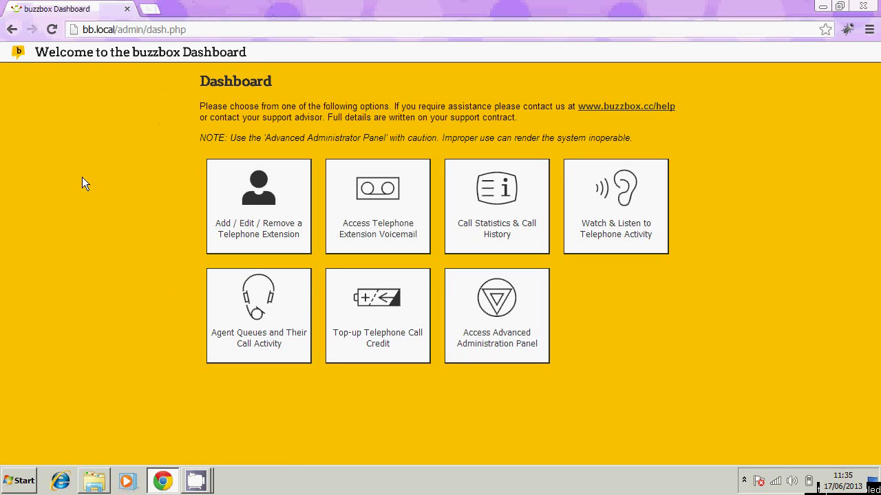